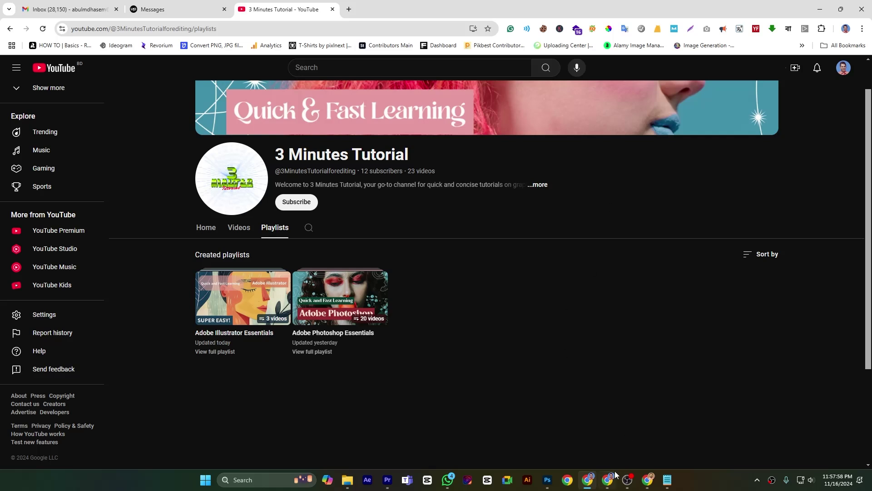
Switch to Photoshop and activate the Note tool
click(548, 480)
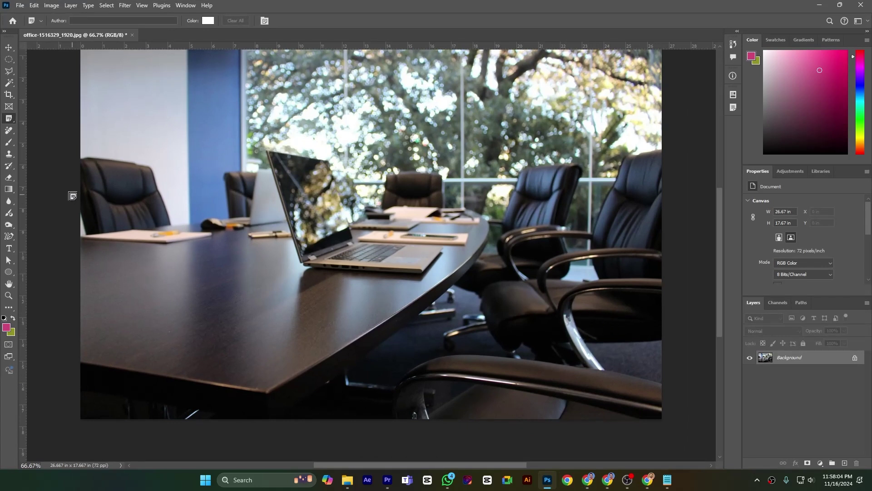
right_click(10, 119)
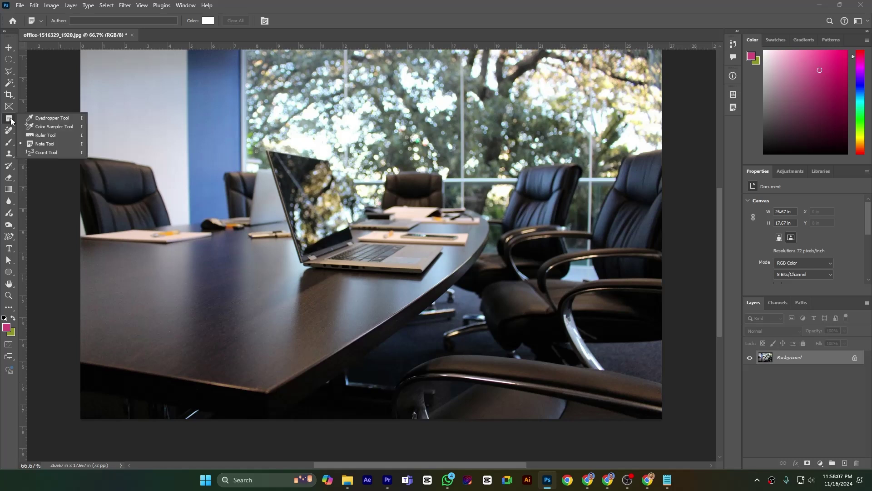
click(50, 145)
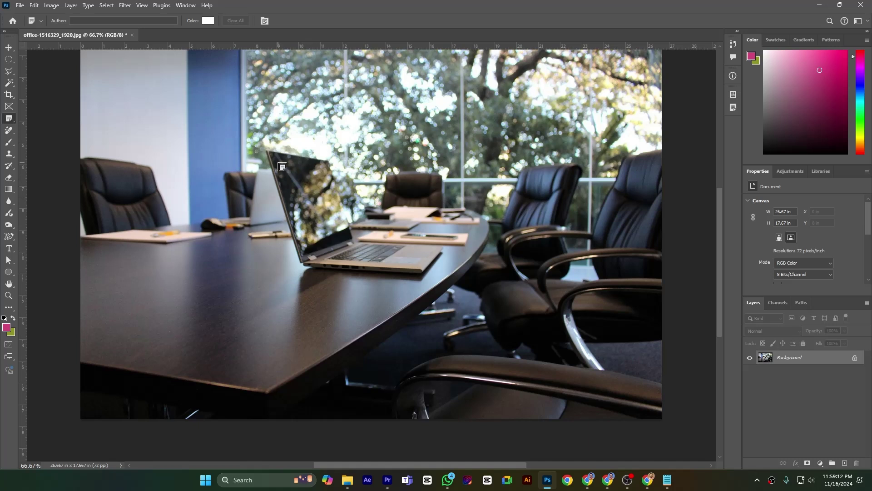
Fill in the note author and set the note color to red (#f70a0a)
click(86, 20)
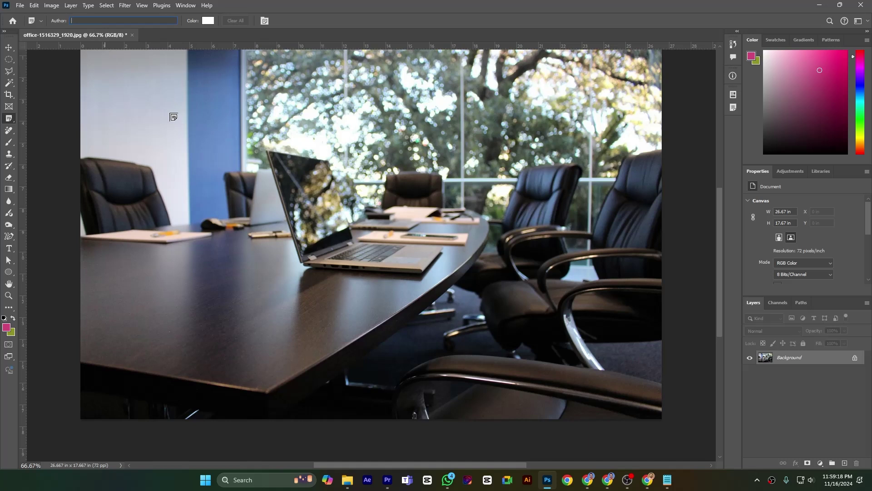
text(Clie)
click(208, 20)
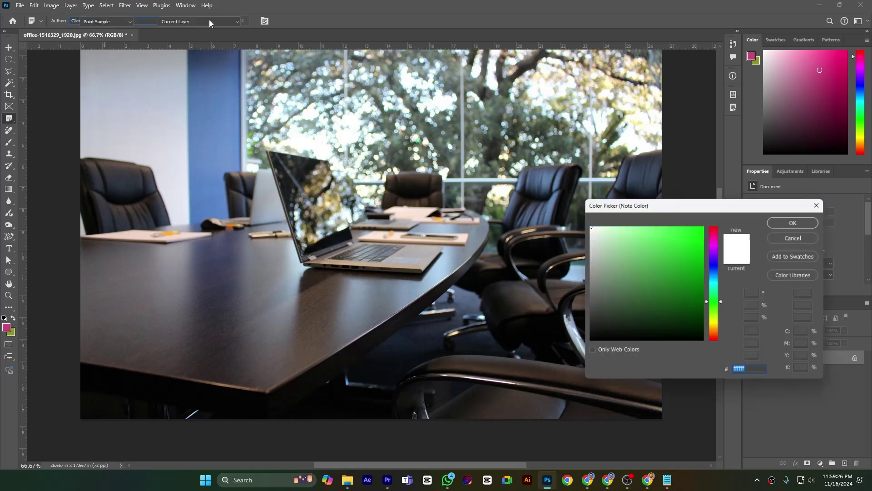
drag(715, 252, 716, 228)
click(702, 228)
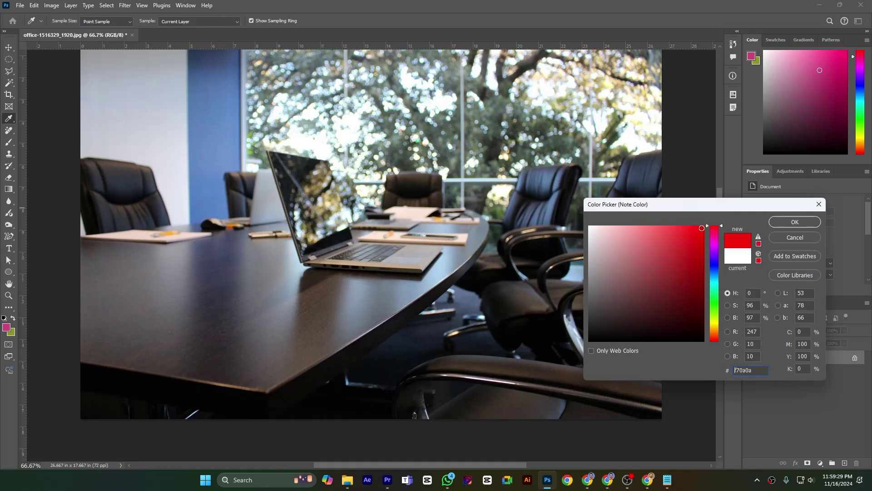
click(794, 222)
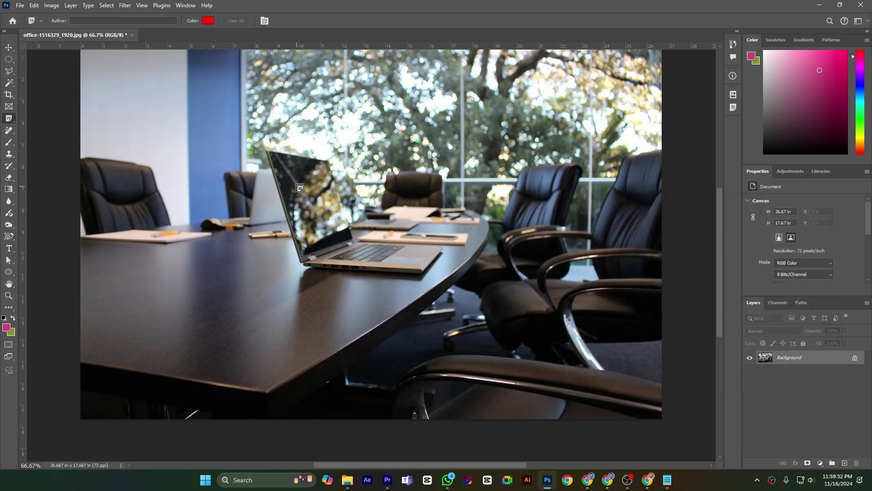
Add a note on the laptop screen reading "Please change the screen of the laptop"
click(302, 185)
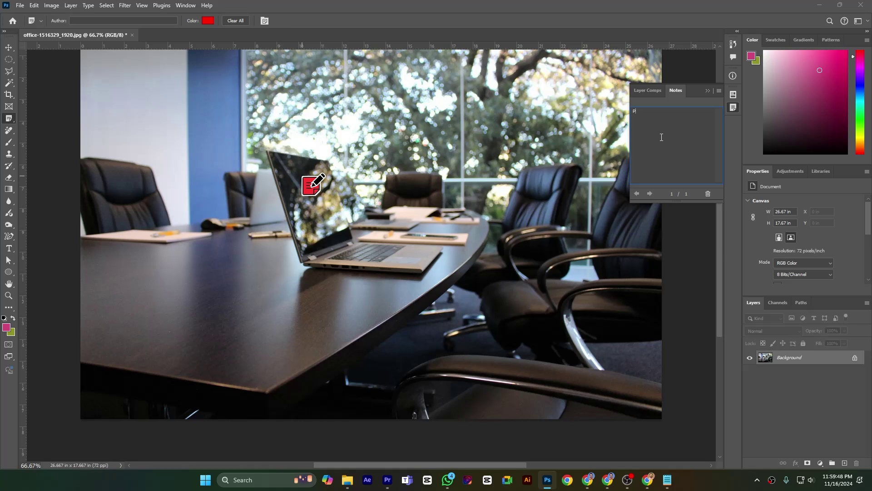
text(e change the screen of the laptop)
Add a note on the window reading "Please change the window scene" and one on the blue wall reading "Please change the wall color"
click(302, 98)
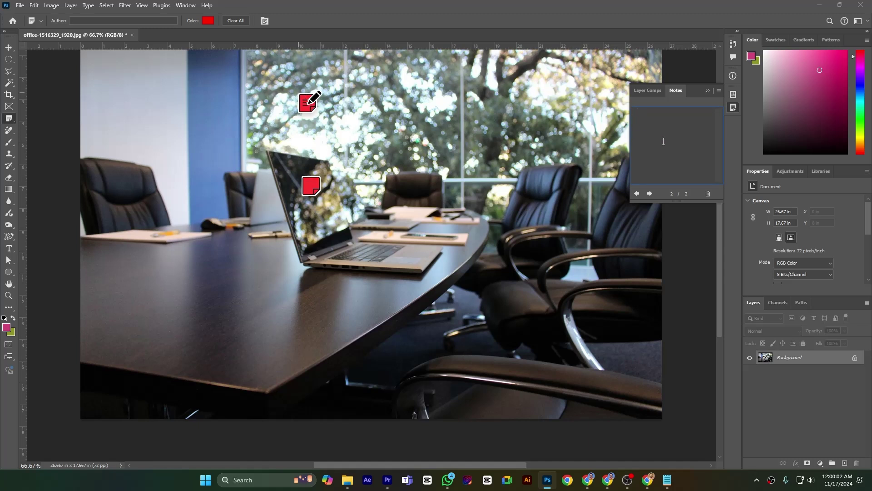
text(Please change the window scene)
click(216, 100)
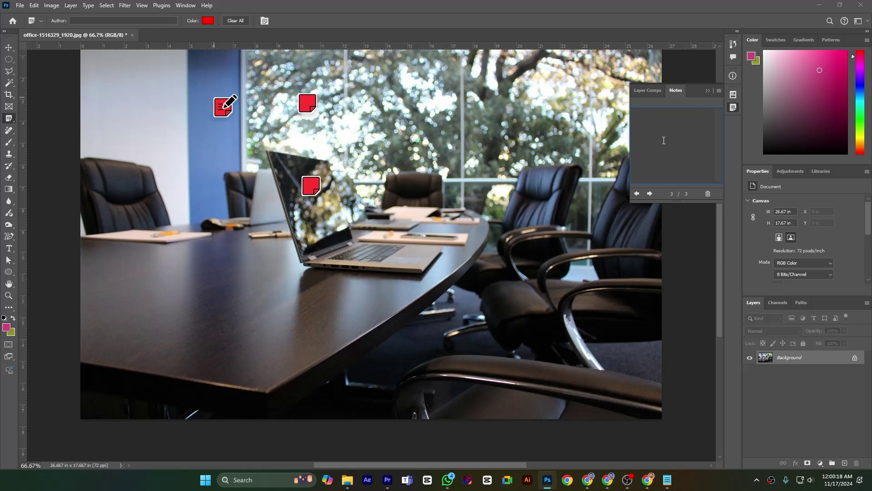
text(Please change the wall colo)
Save the annotated image as office-1516329_1920.psd in Photoshop format inside the images folder
click(20, 5)
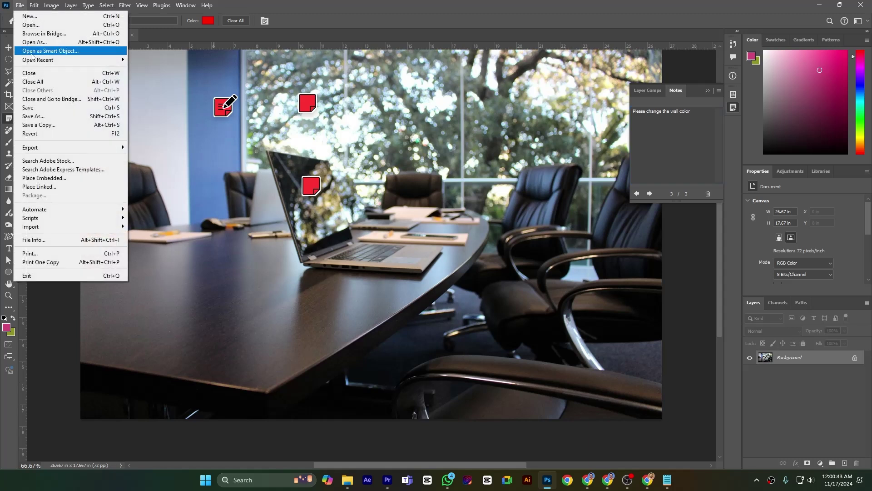
click(33, 116)
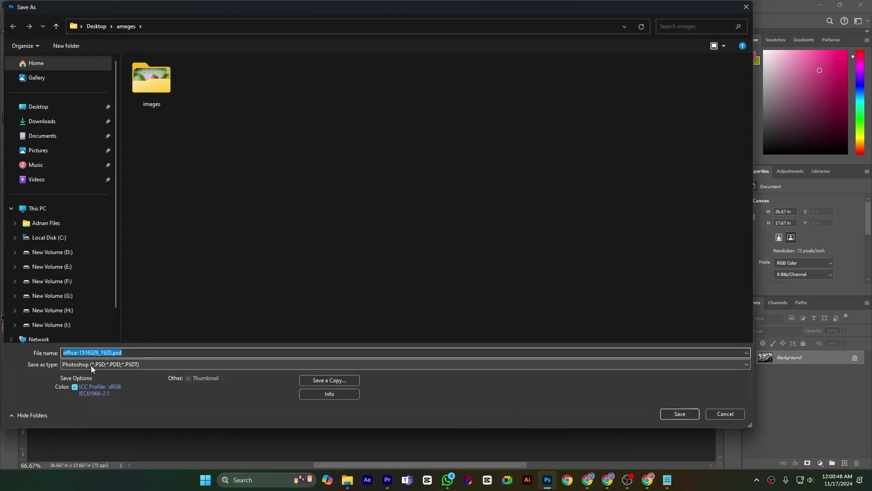
double_click(151, 90)
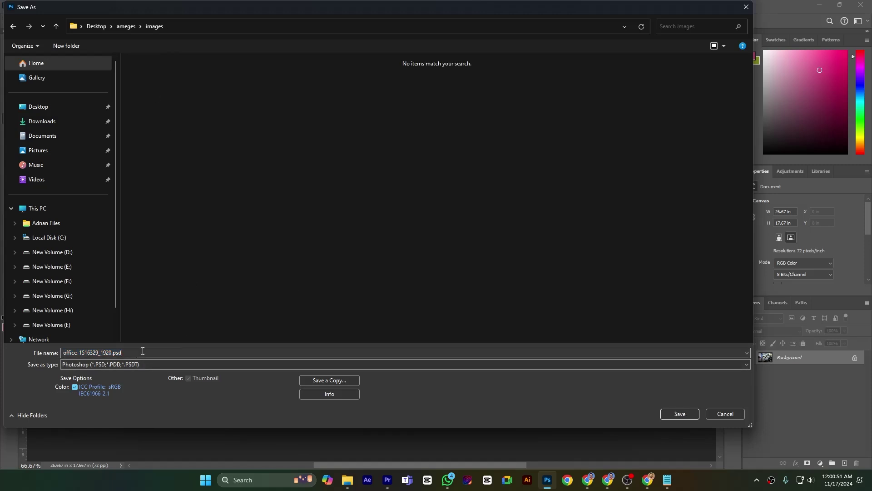
click(676, 413)
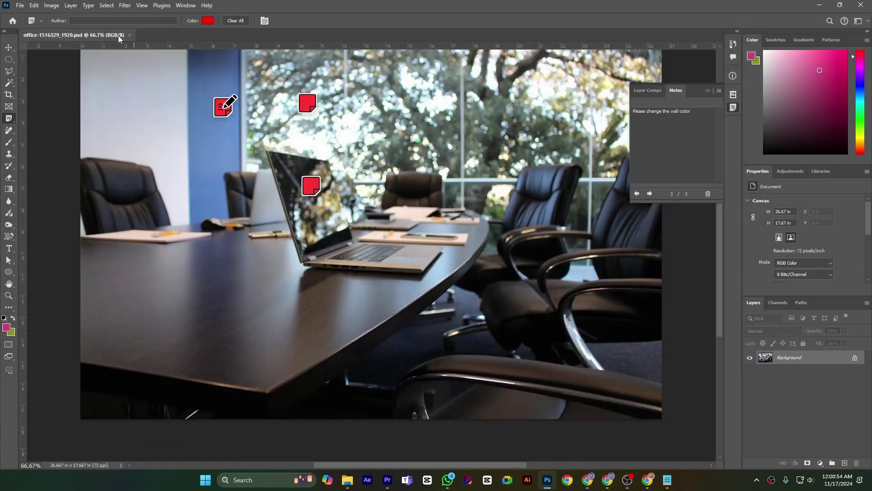
Close the document and reopen office-1516329_1920.psd from the images folder
click(130, 35)
click(33, 85)
click(257, 90)
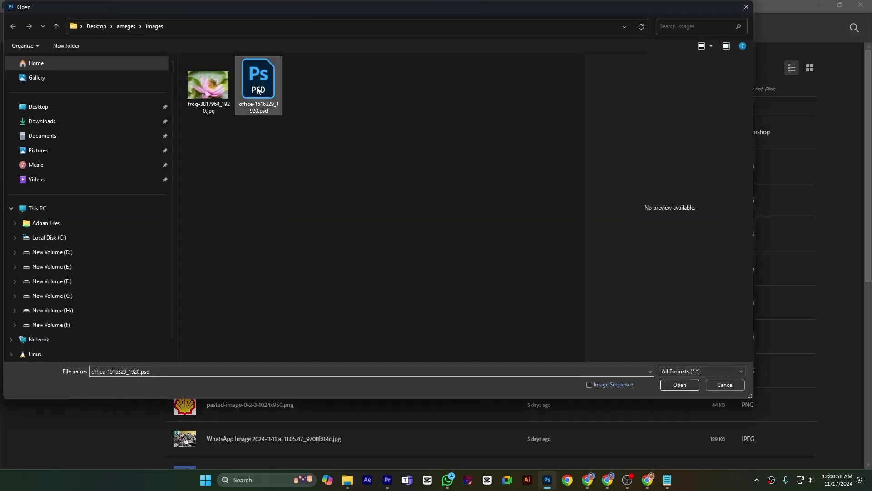
click(679, 385)
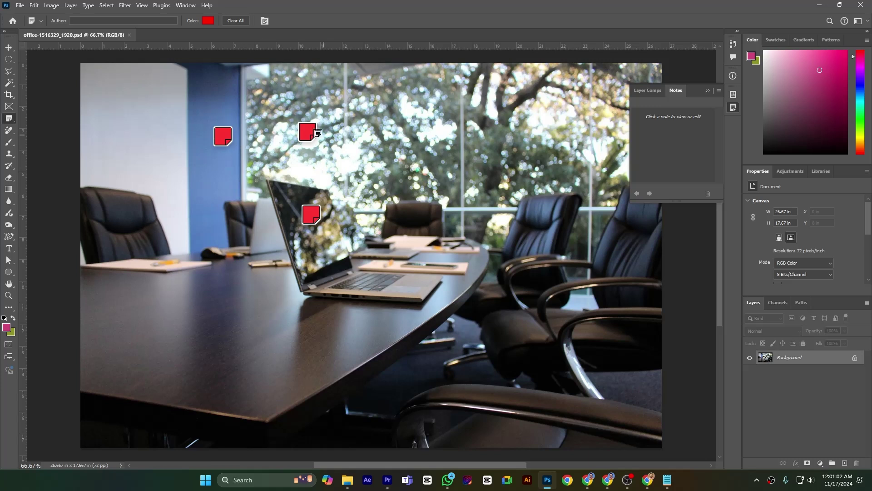
Open the note on the window and set its author to Designer
click(303, 131)
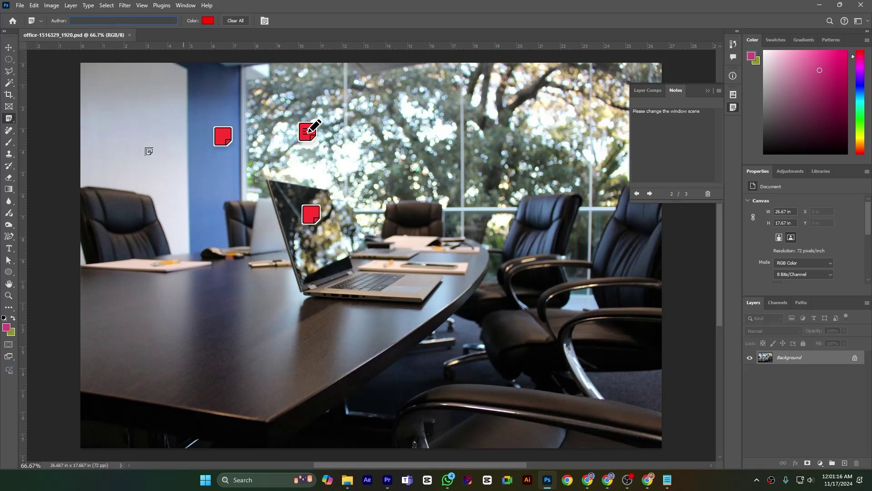
text(Freelancer)
key(BackSpace)
key(BackSpace)
key(BackSpace)
key(BackSpace)
key(BackSpace)
key(BackSpace)
key(BackSpace)
key(BackSpace)
key(BackSpace)
text(Designer)
Try recoloring the window note green (#00ff18), and undo the color change
click(211, 20)
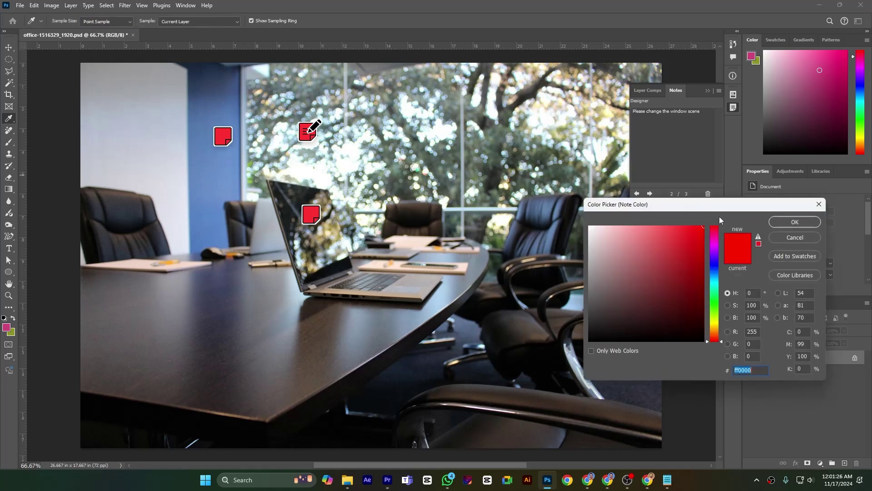
click(717, 300)
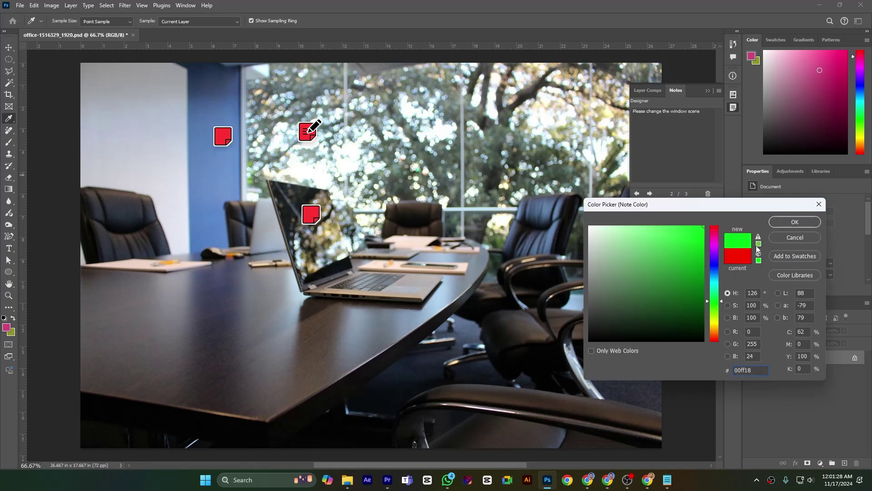
click(776, 224)
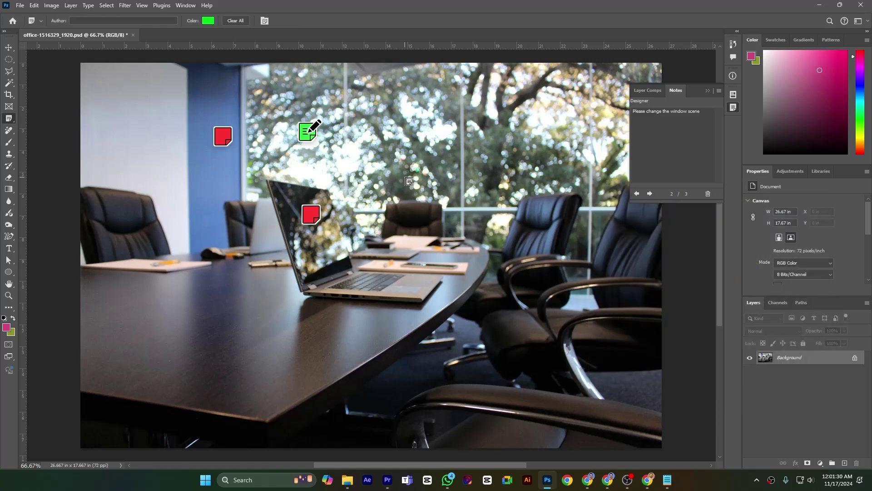
key(ctrl+z)
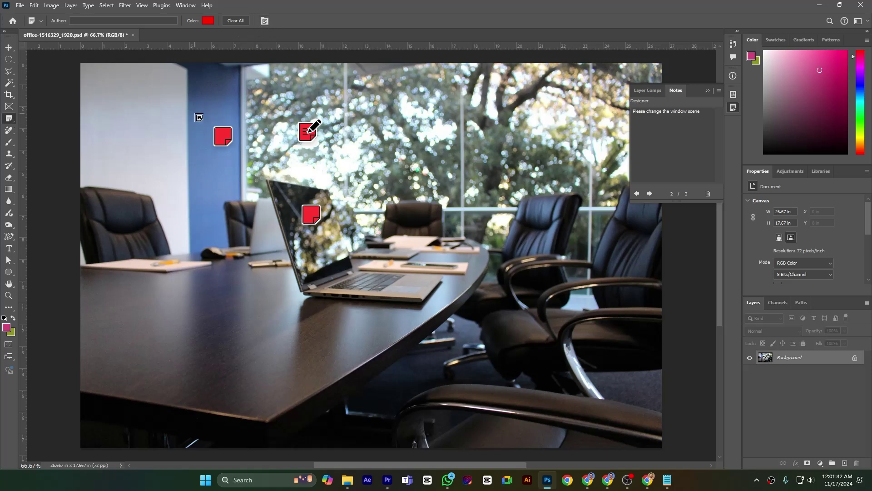
Add a new note just below the red window note and set its color to green (#00ff24)
click(331, 147)
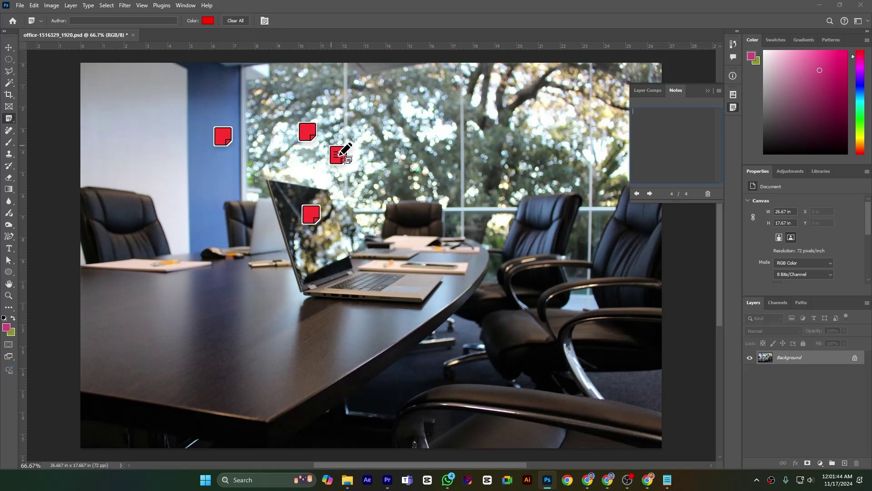
click(208, 20)
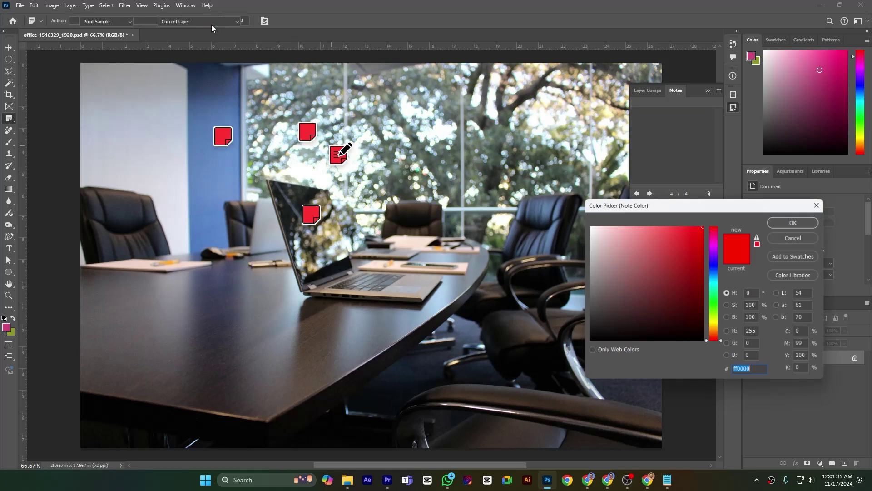
click(714, 300)
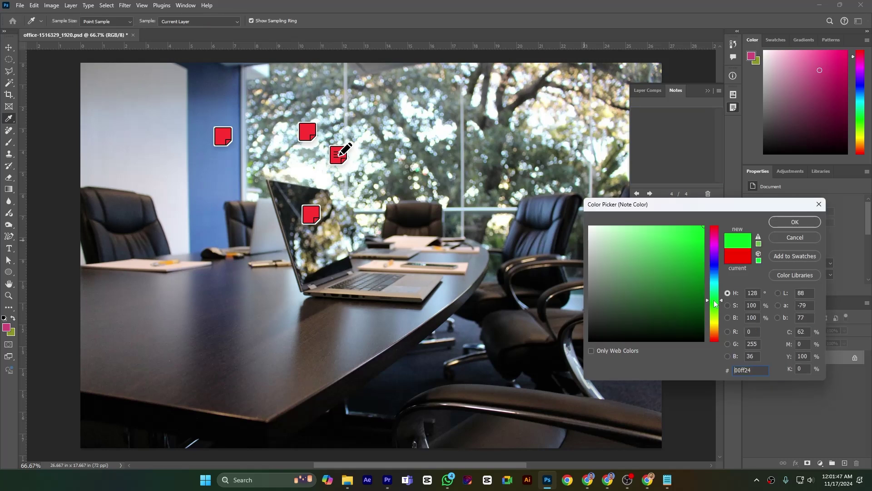
click(796, 221)
Set the green note's author to Designer and its text to "Done"
click(117, 21)
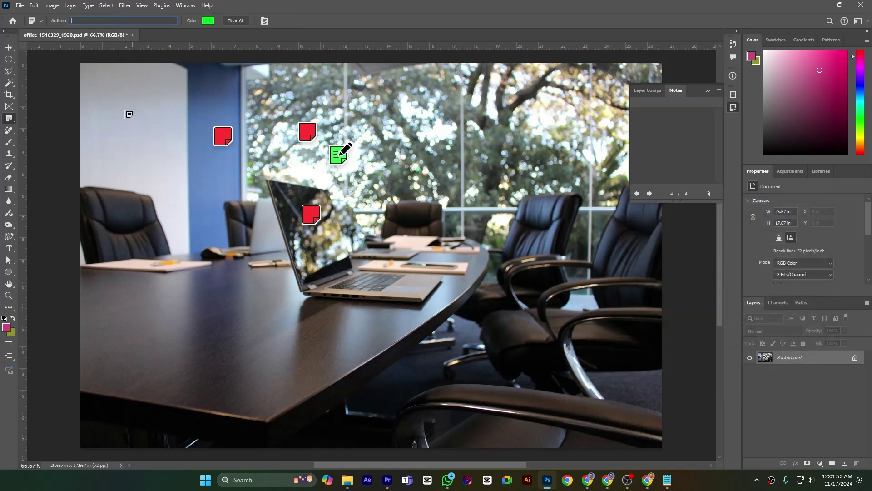
text(Designer)
click(642, 116)
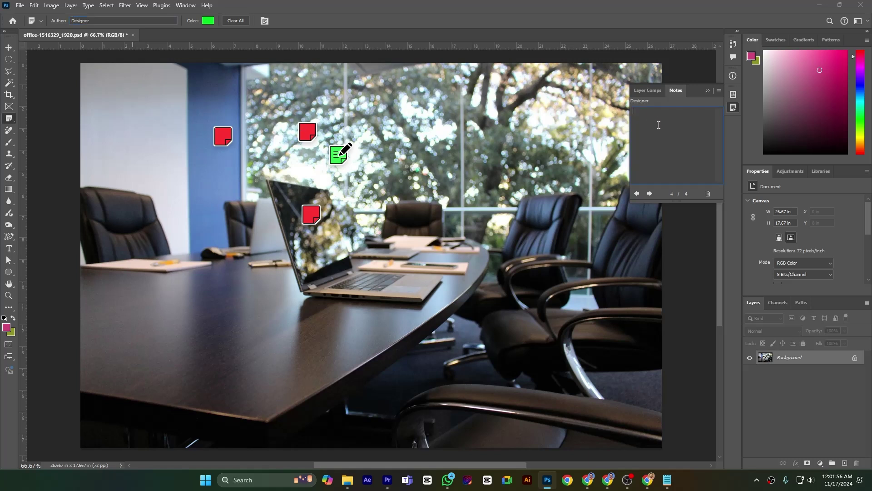
text(Done)
Add green reply notes reading "Done" below the red notes on the laptop screen and the blue wall
click(322, 237)
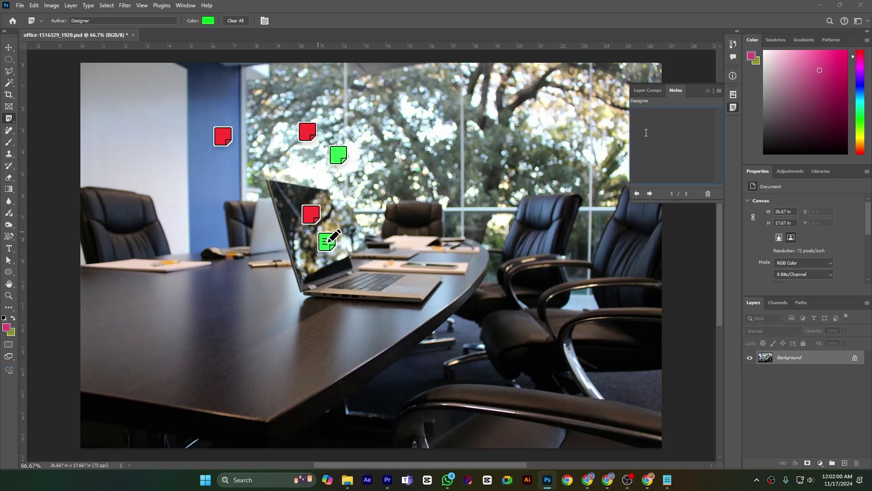
text(Done)
click(223, 164)
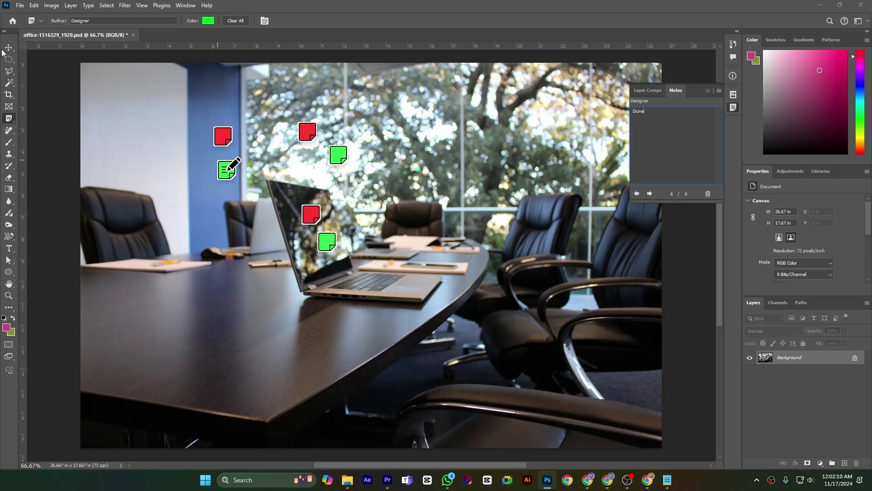
Save the changes to the document and clear all notes from the image
click(20, 5)
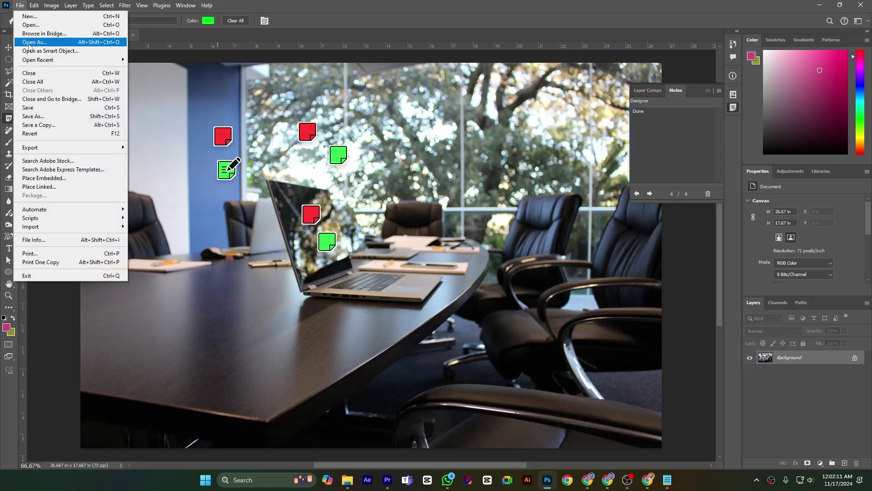
click(36, 108)
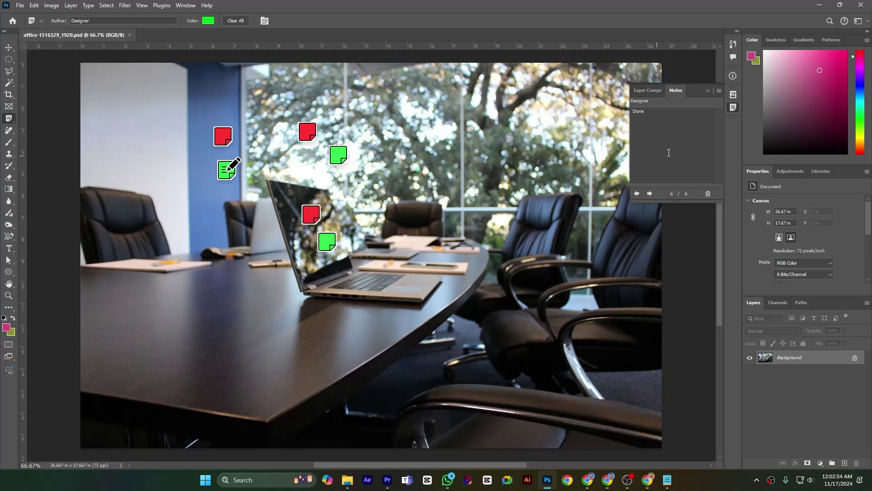
click(236, 20)
click(401, 177)
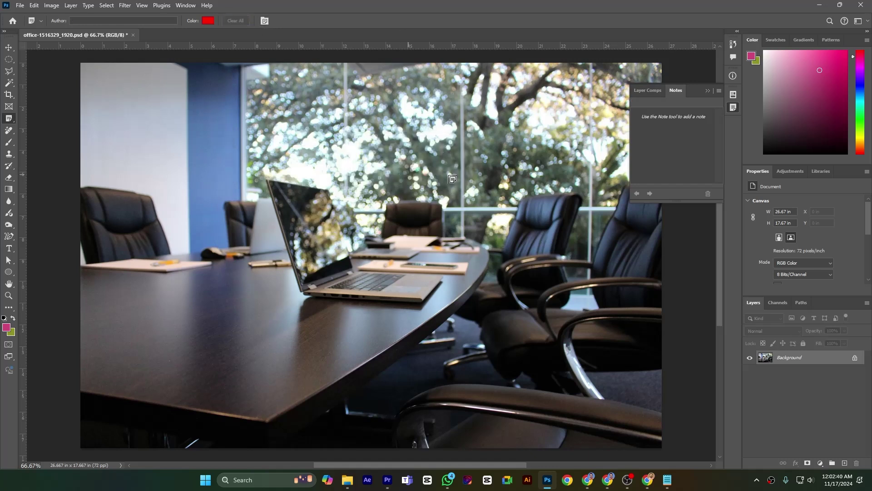